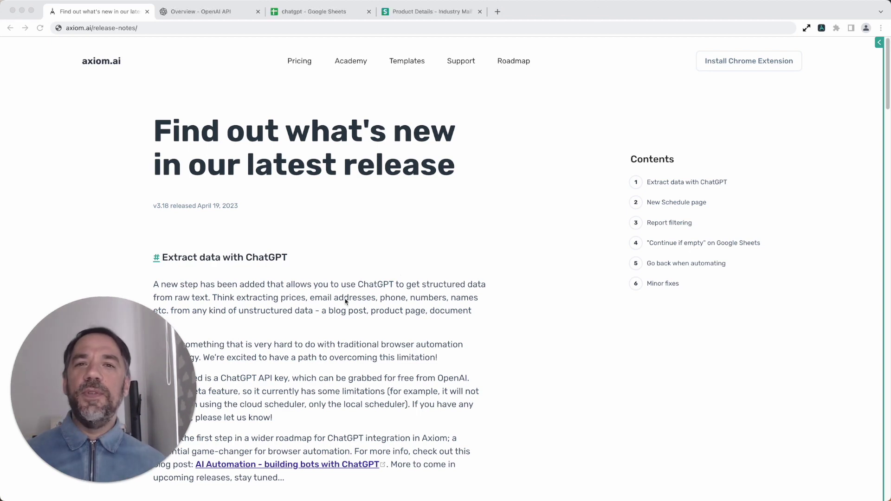
- Scroll through the current web page before opening the bot
scroll(345, 304, "down", 5)
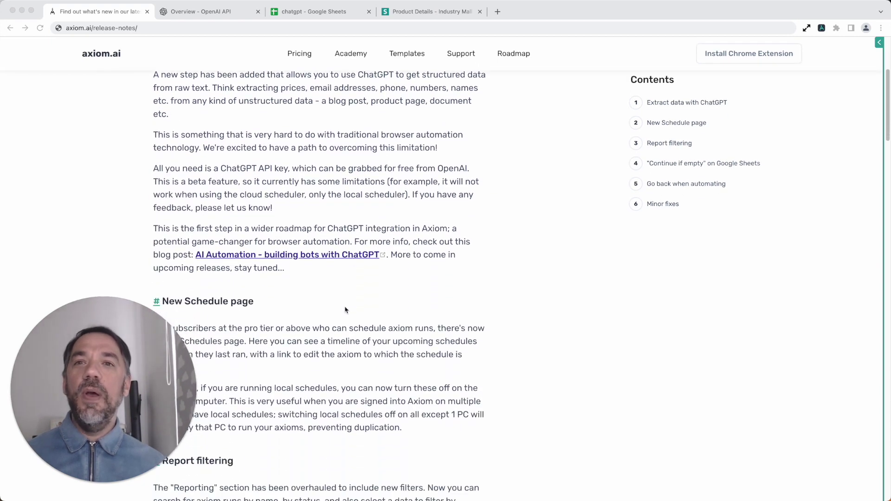
scroll(346, 310, "down", 2)
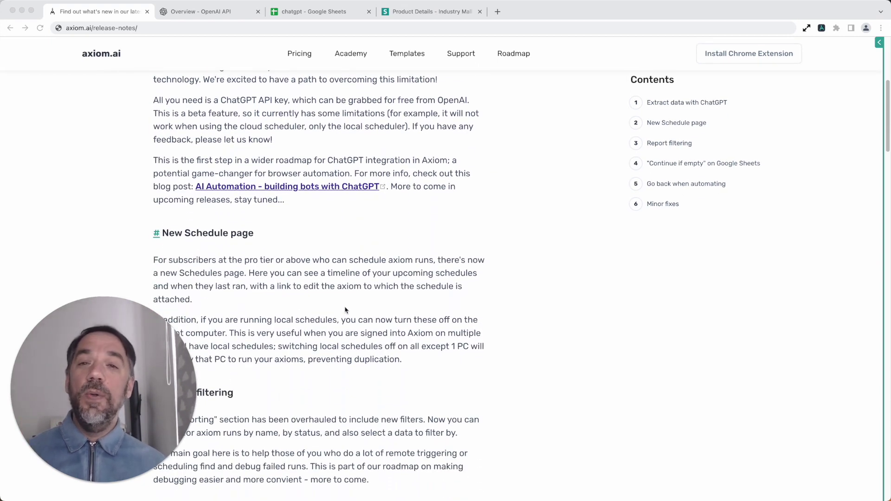
scroll(345, 309, "down", 2)
scroll(306, 345, "down", 4)
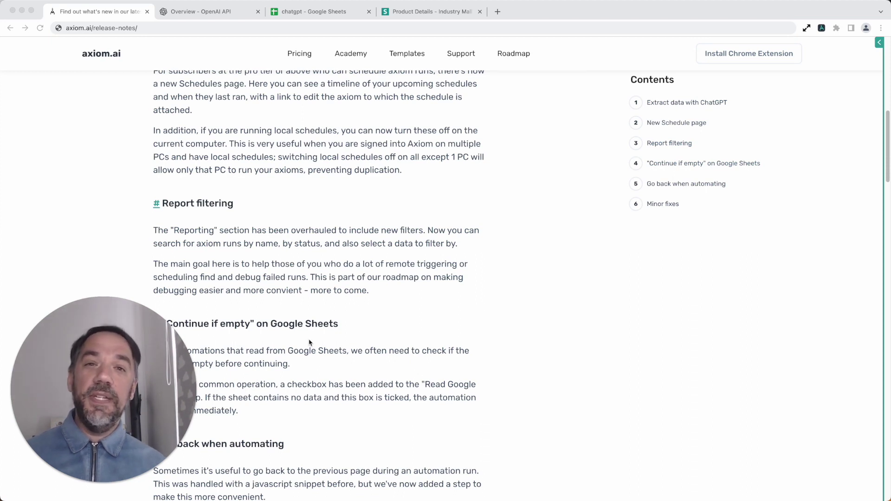
scroll(310, 342, "down", 1)
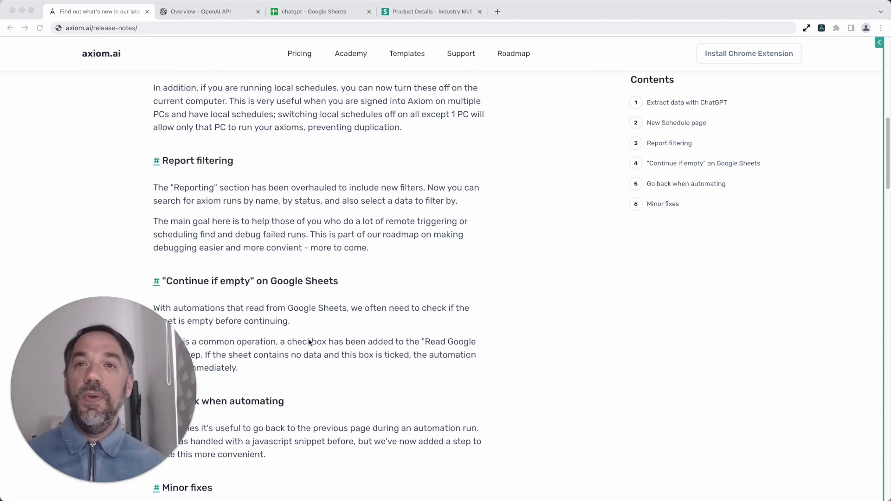
scroll(309, 342, "down", 1)
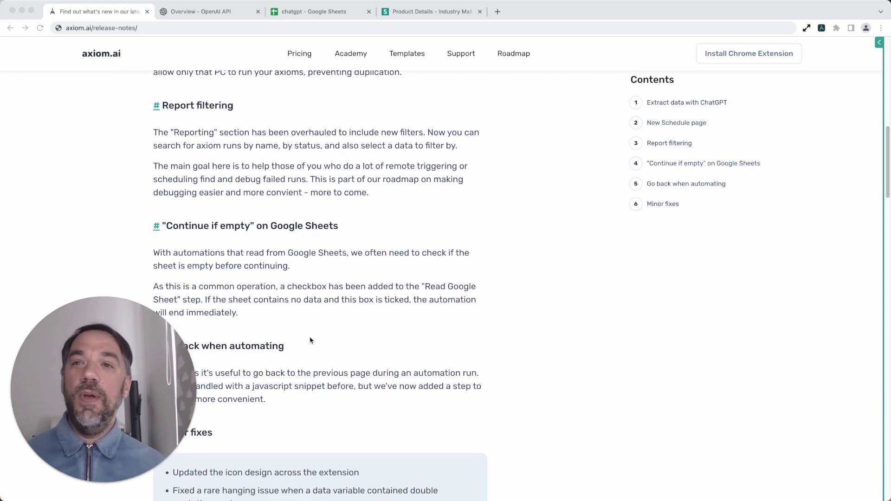
scroll(310, 340, "down", 3)
scroll(311, 340, "down", 2)
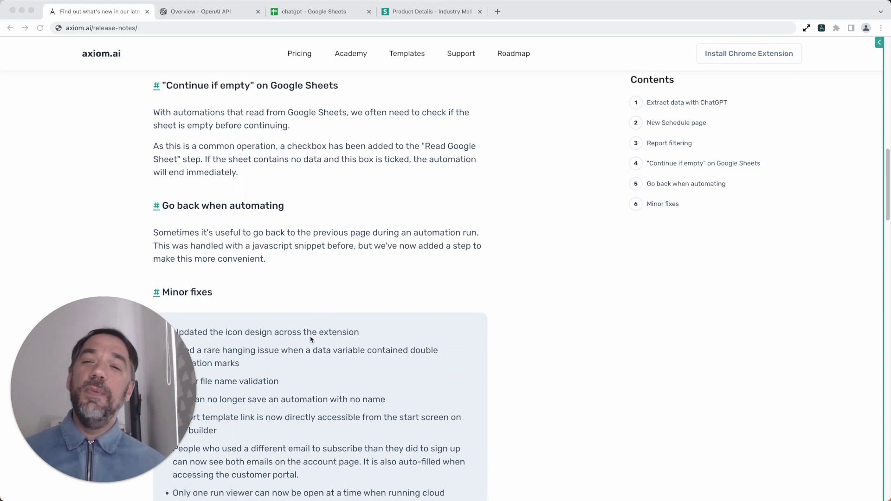
scroll(310, 338, "down", 5)
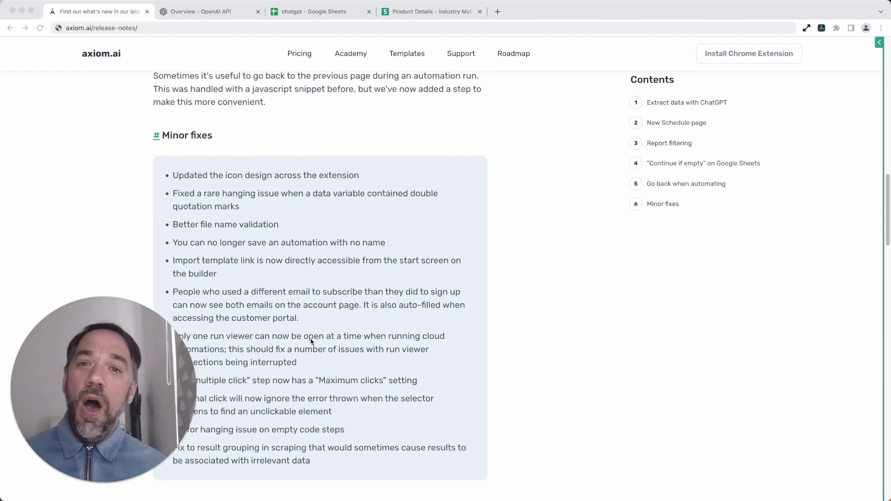
scroll(311, 341, "down", 3)
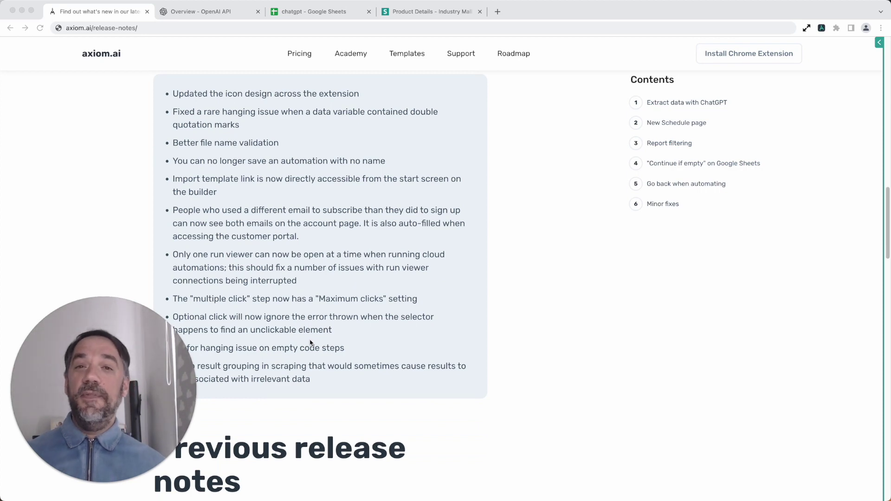
scroll(310, 343, "up", 20)
right_click(312, 342)
left_click(302, 308)
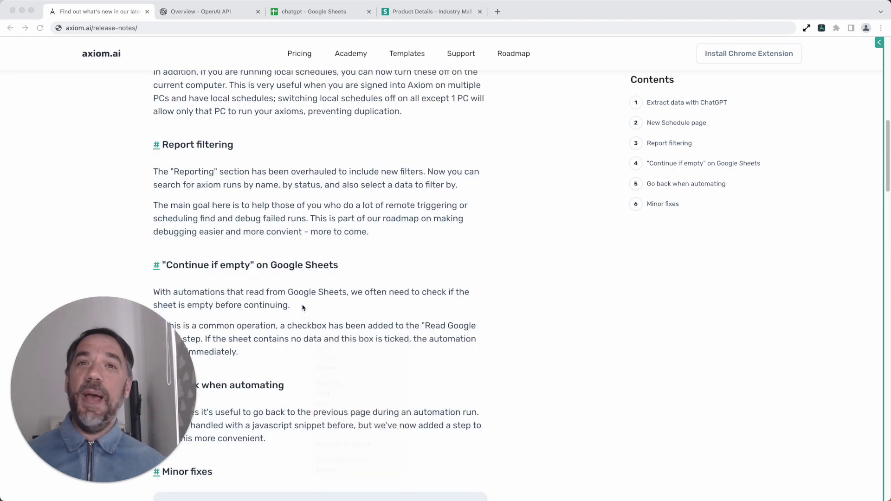
scroll(303, 307, "up", 15)
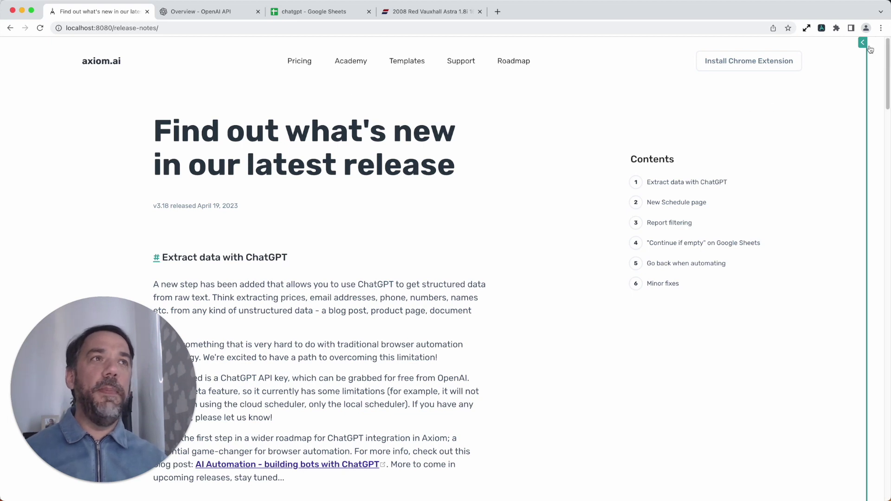
- Open the ChatGpt(1) bot, inspect its Read data from Google Sheet step, then expand Go to page
left_click(866, 45)
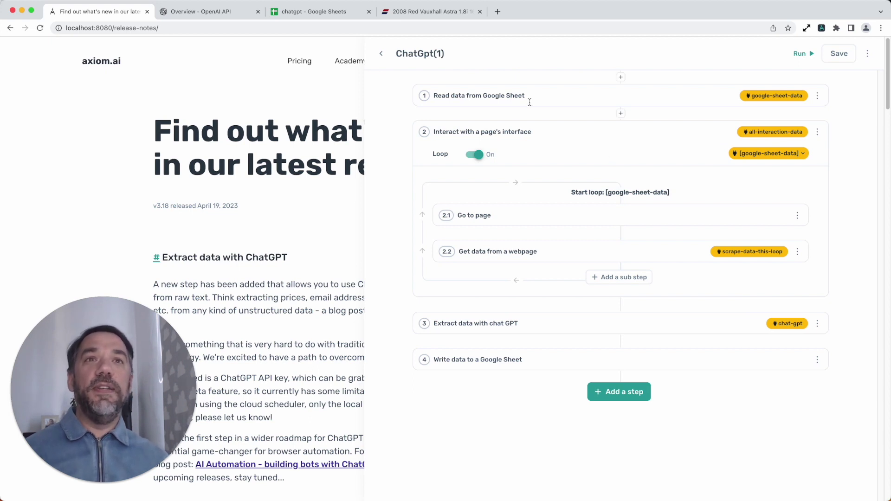
left_click(557, 106)
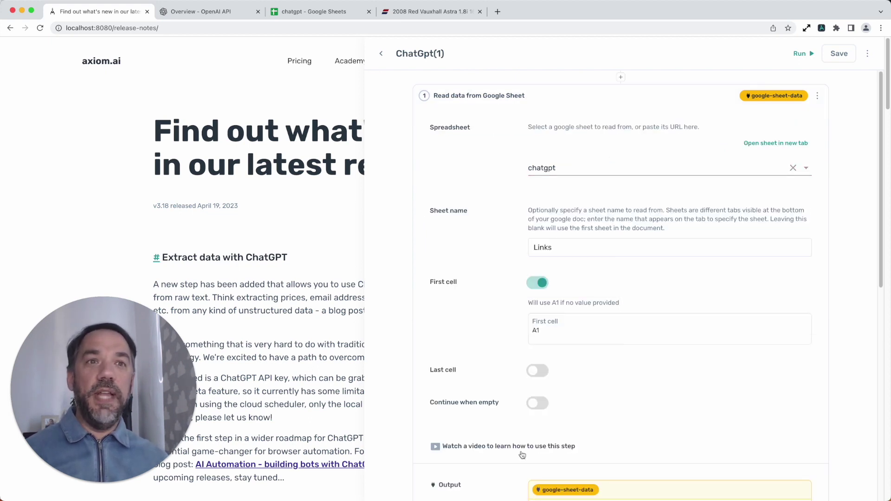
scroll(522, 454, "down", 5)
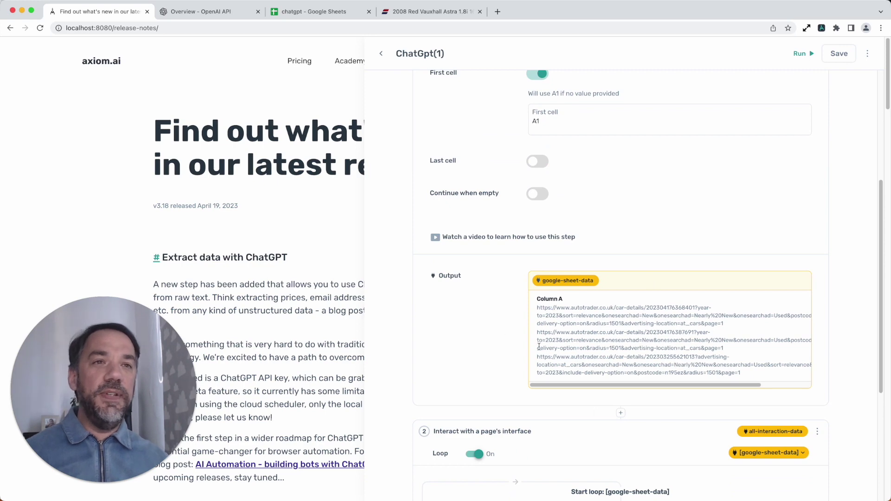
scroll(559, 347, "up", 1)
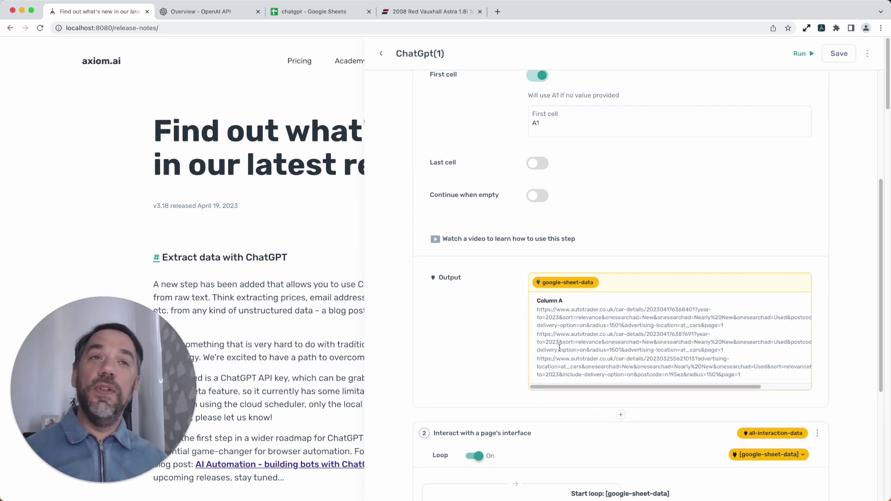
scroll(559, 347, "up", 5)
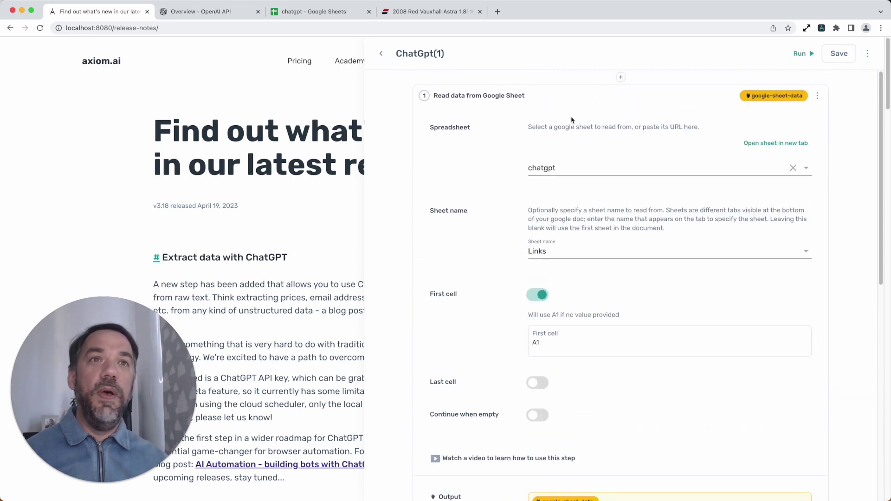
left_click(570, 107)
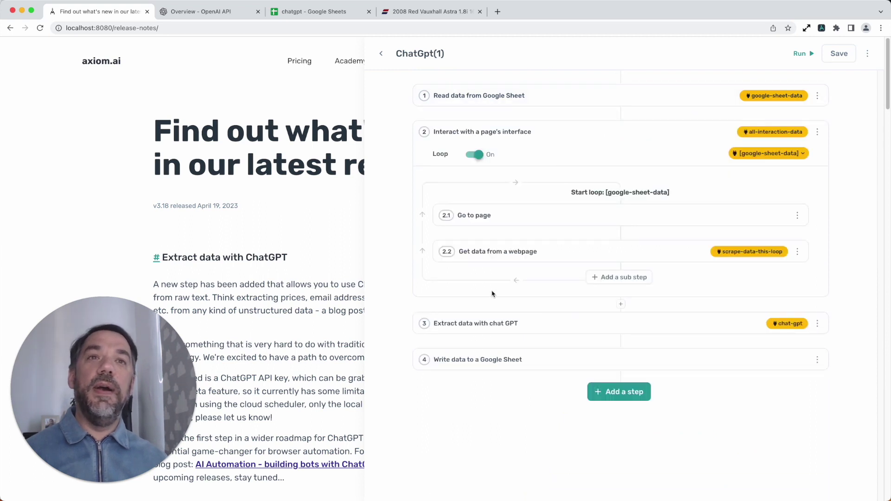
left_click(528, 217)
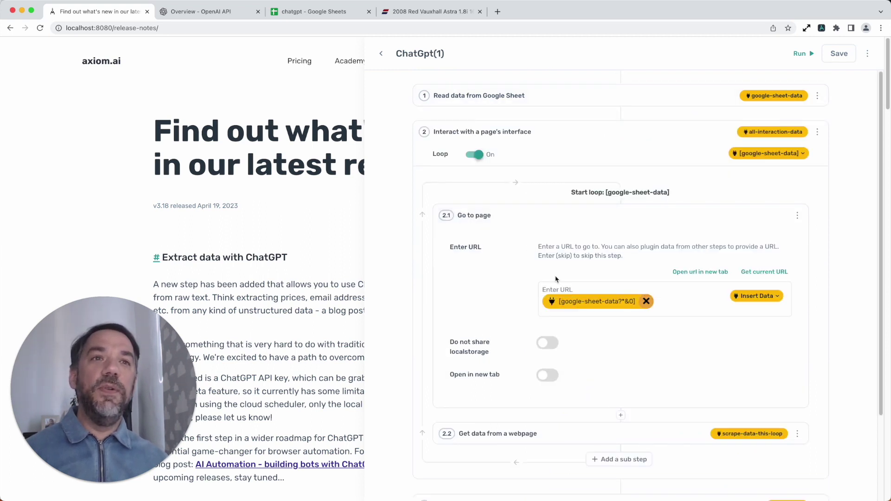
- Review the Get data from a webpage and Extract data with chat GPT sub-step settings
left_click(546, 223)
left_click(562, 262)
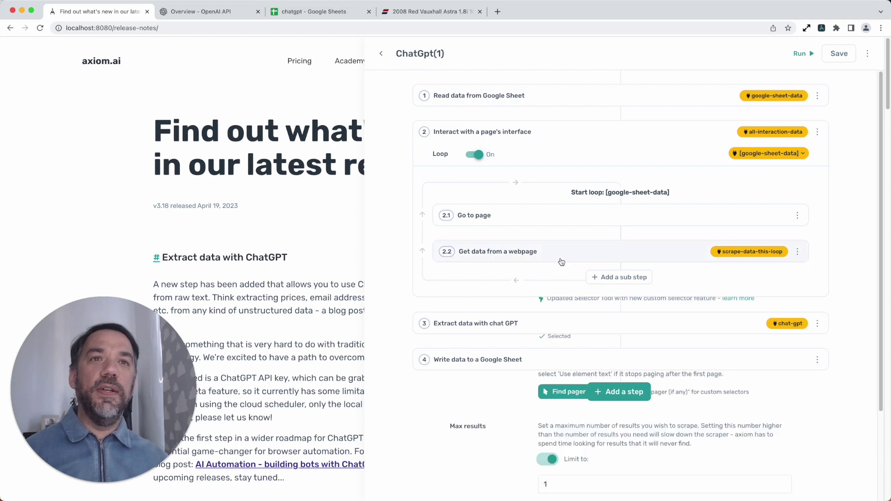
scroll(533, 344, "down", 4)
scroll(555, 200, "up", 4)
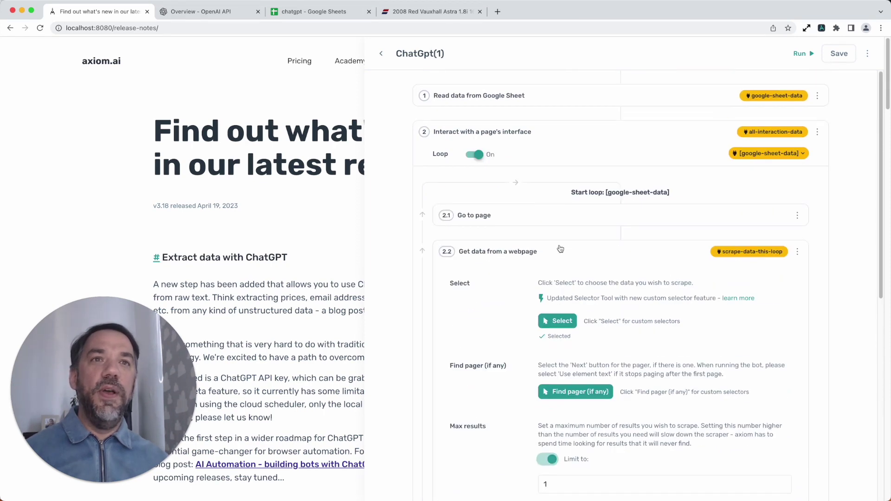
left_click(559, 249)
left_click(542, 325)
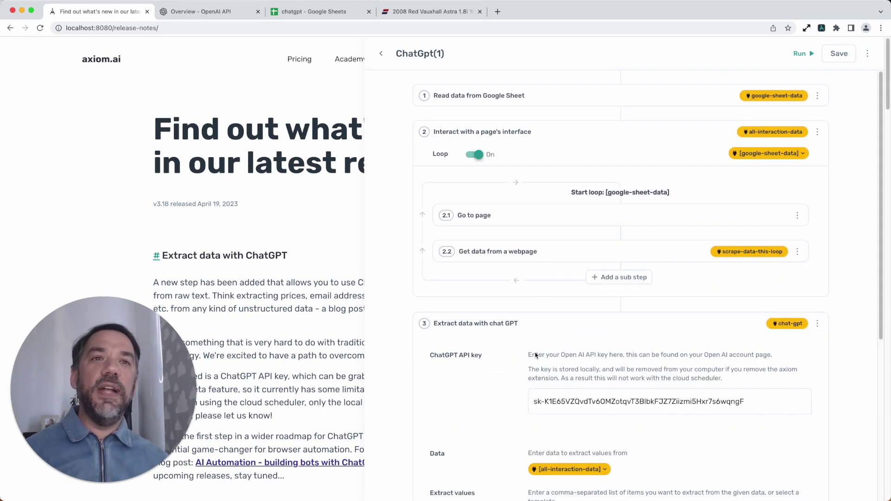
scroll(534, 355, "down", 2)
scroll(535, 357, "down", 3)
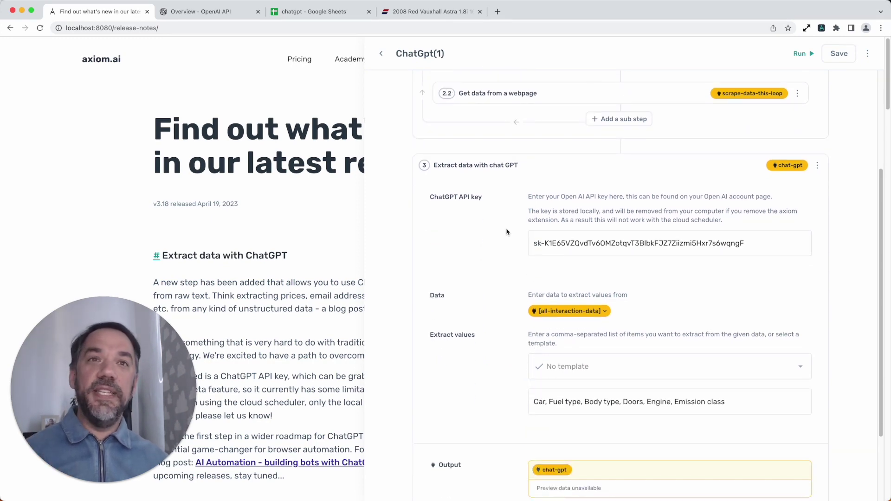
- Search the Add a step picker for 'GPT', dismiss it, and reopen the extraction step
left_click(620, 146)
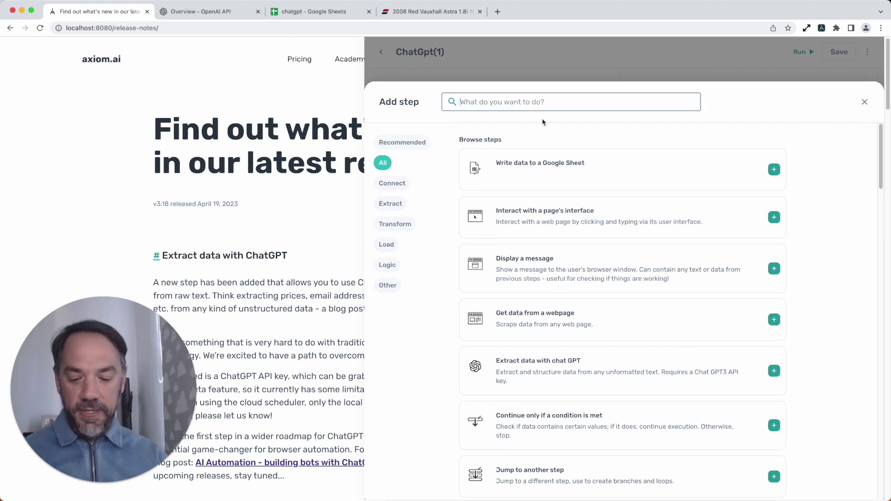
type("GPT")
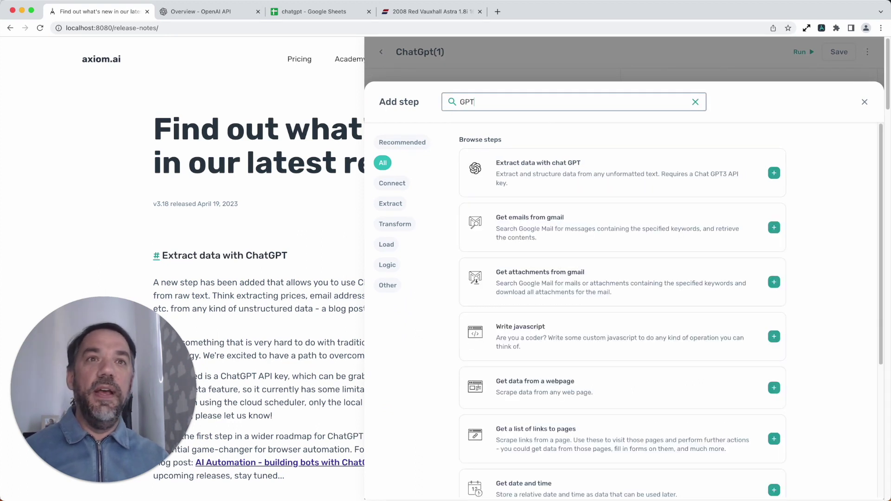
left_click(864, 102)
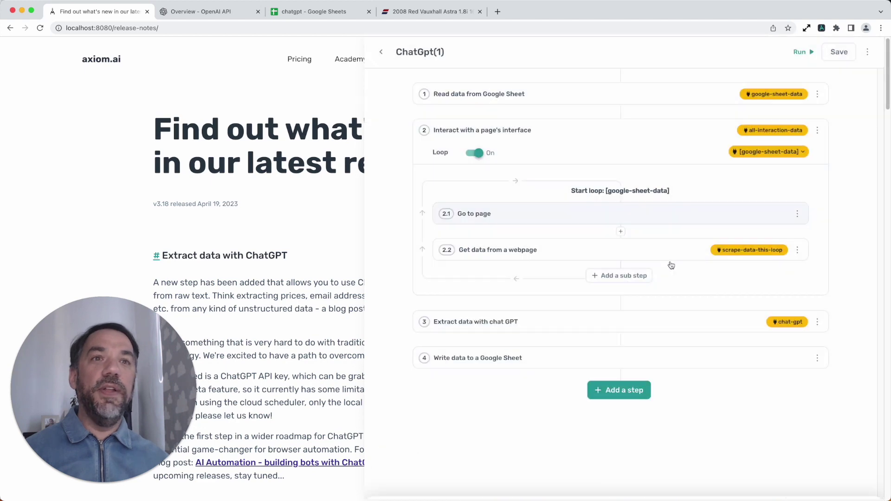
left_click(580, 330)
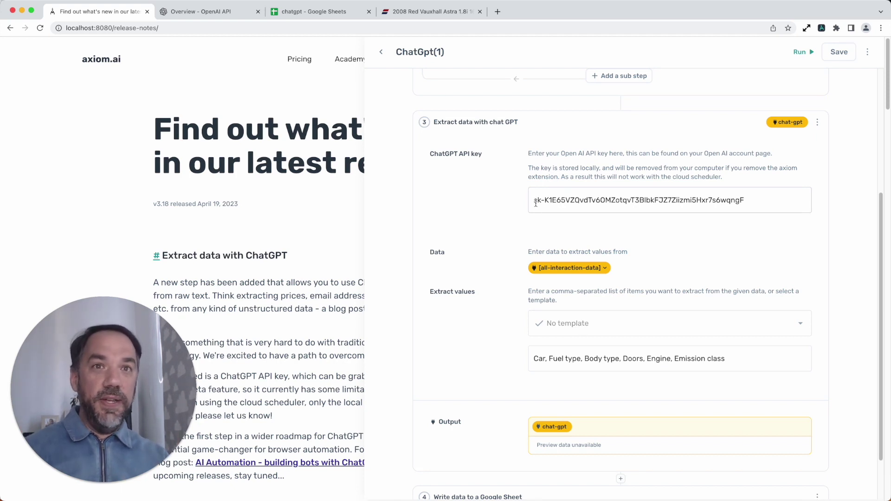
- Set the ChatGPT extraction step's Data input to [all-interaction-data] and save it
left_click(563, 268)
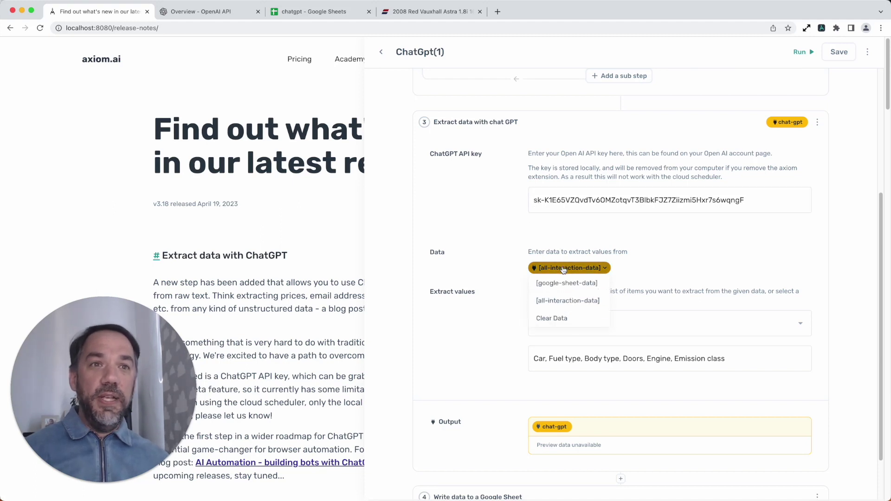
left_click(561, 301)
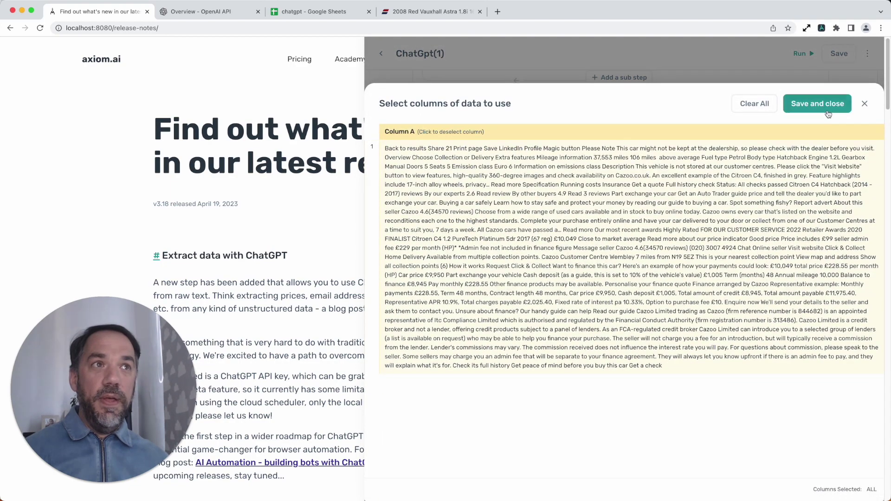
left_click(827, 114)
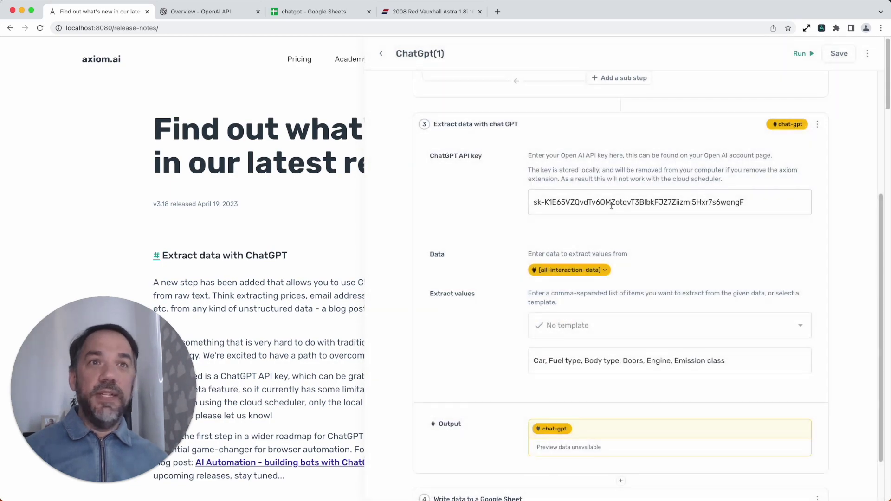
scroll(611, 205, "up", 5)
scroll(532, 334, "down", 7)
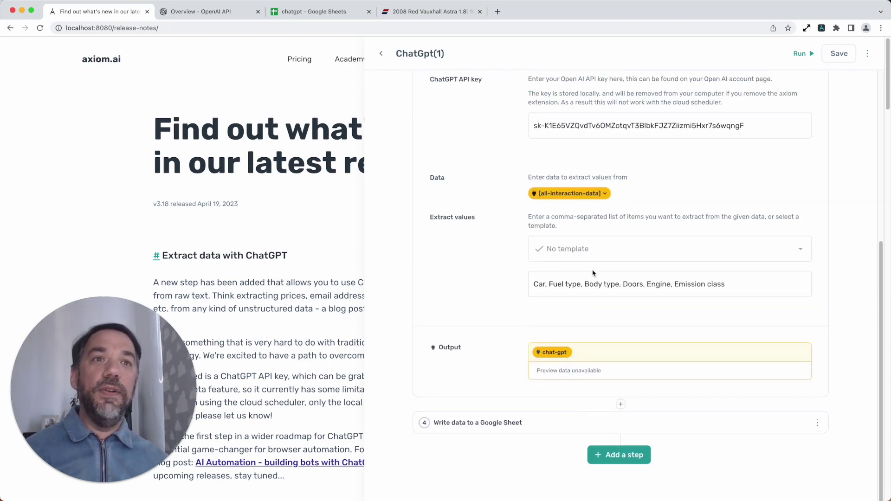
- Leave the extraction template unset and bring up the Vauxhall Astra listing tab
left_click(579, 259)
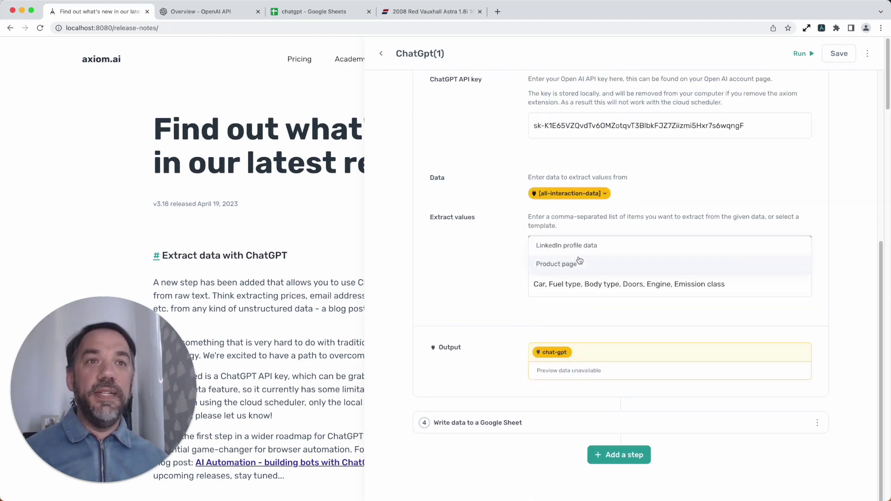
left_click(481, 262)
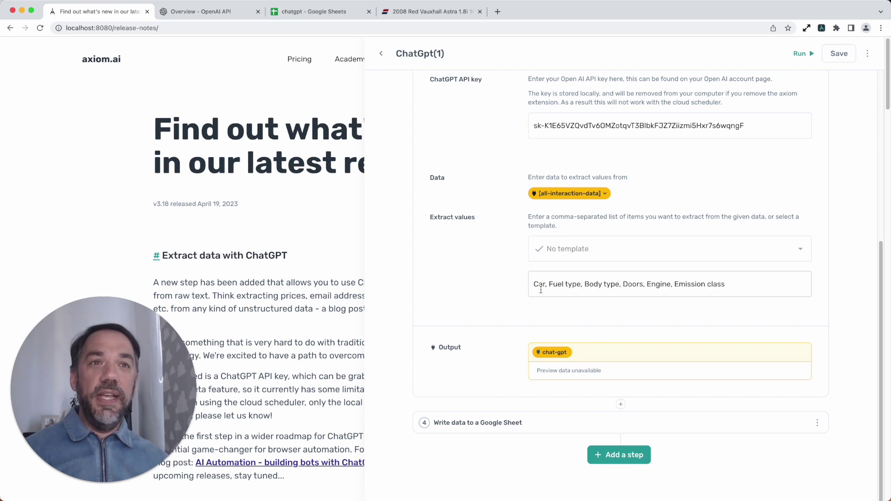
left_click(424, 13)
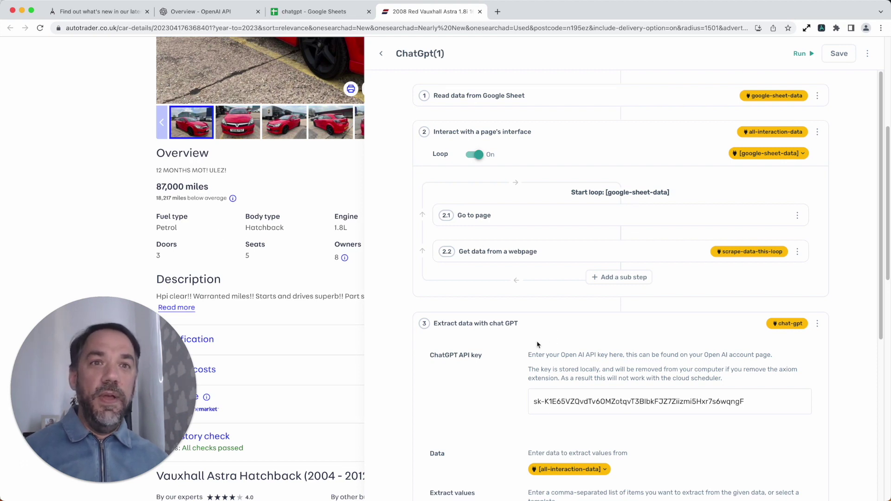
- Expand the Write data to a Google Sheet step to review its settings
left_click(559, 329)
left_click(550, 362)
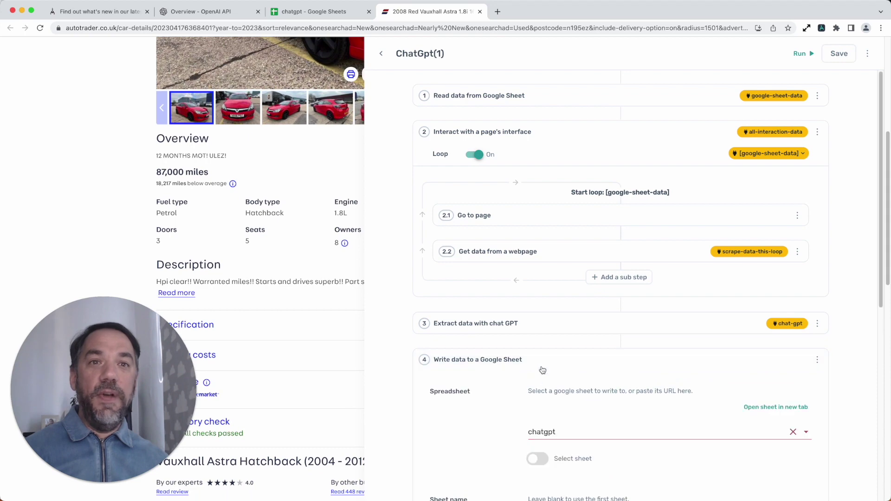
scroll(534, 371, "down", 5)
scroll(529, 373, "up", 1)
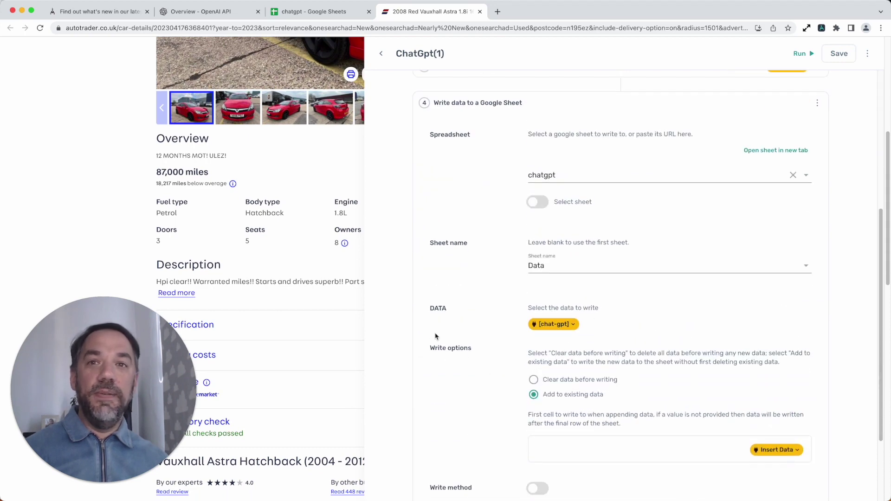
- With the chatgpt spreadsheet showing, run the bot from the Axiom panel
left_click(326, 14)
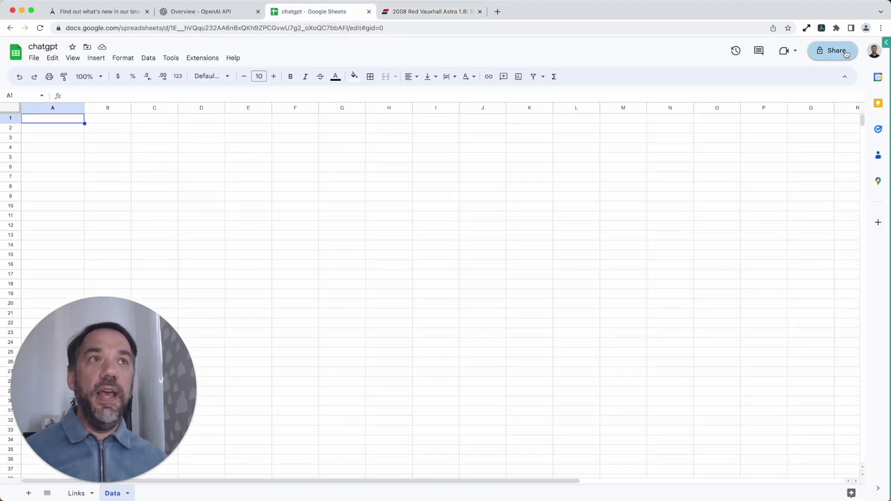
left_click(821, 28)
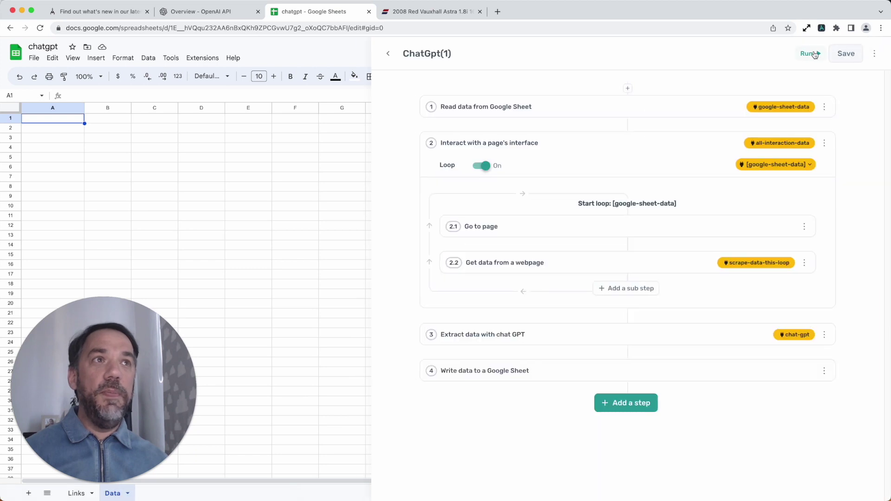
left_click(814, 54)
left_click(837, 88)
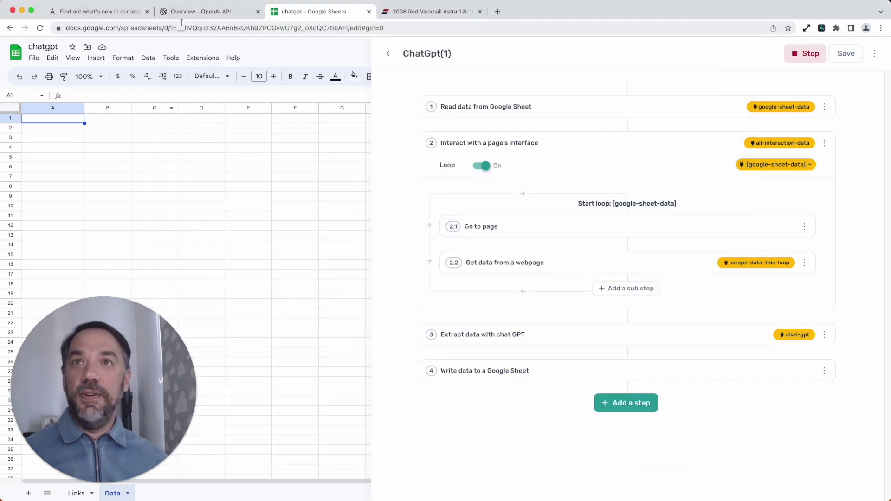
- Check the OpenAI account menu's View API keys option, then return to the chatgpt spreadsheet
left_click(183, 13)
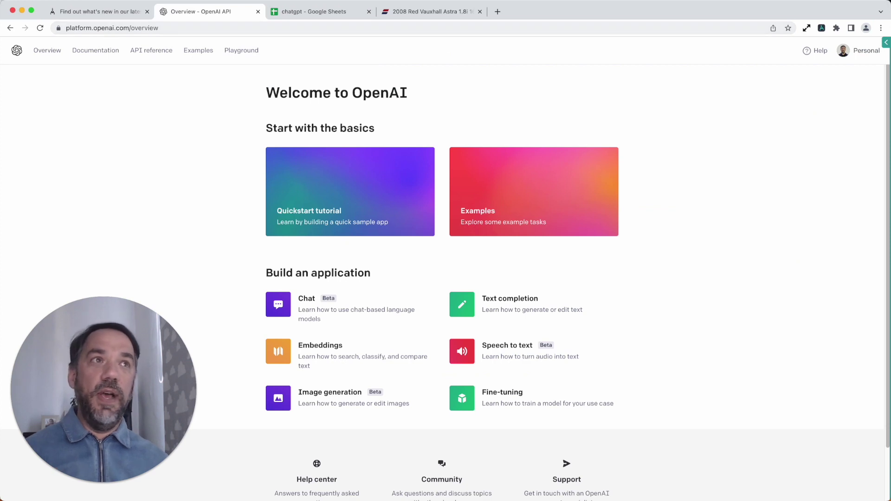
left_click(869, 56)
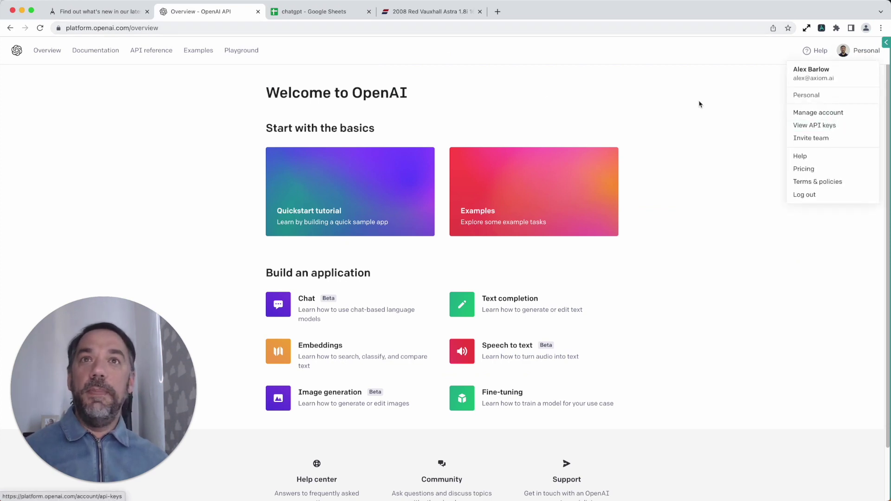
left_click(338, 15)
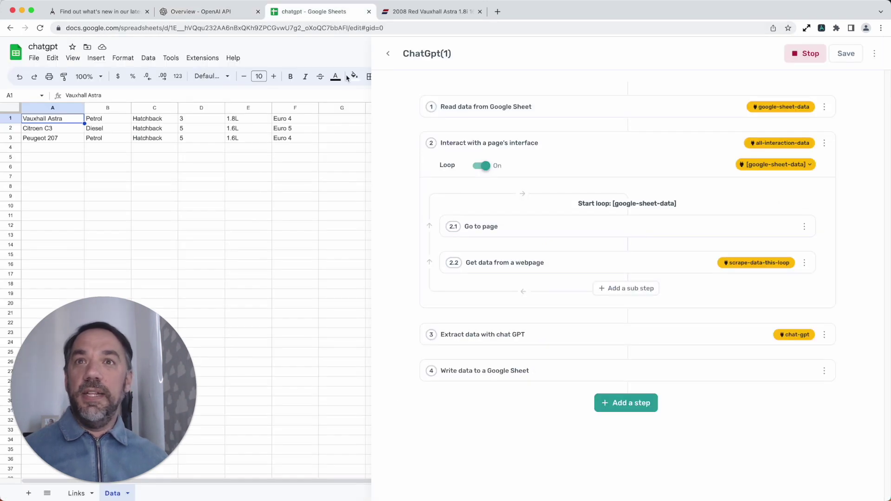
left_click(228, 159)
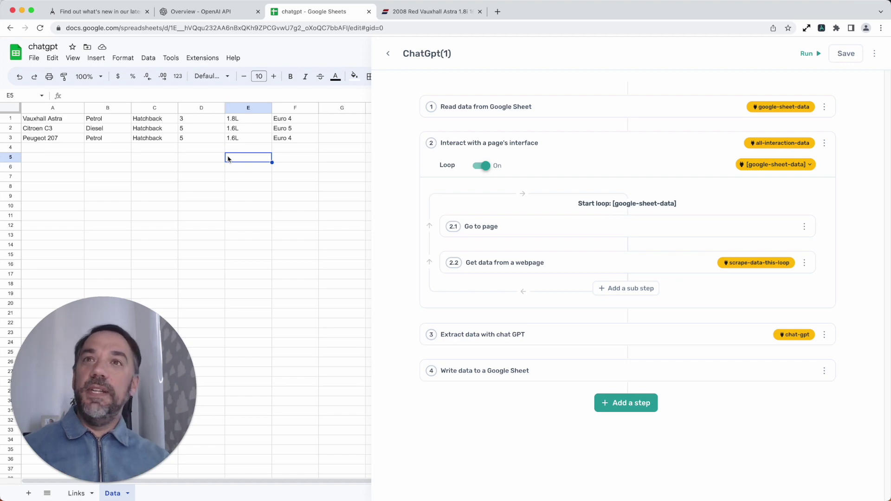
left_click(111, 6)
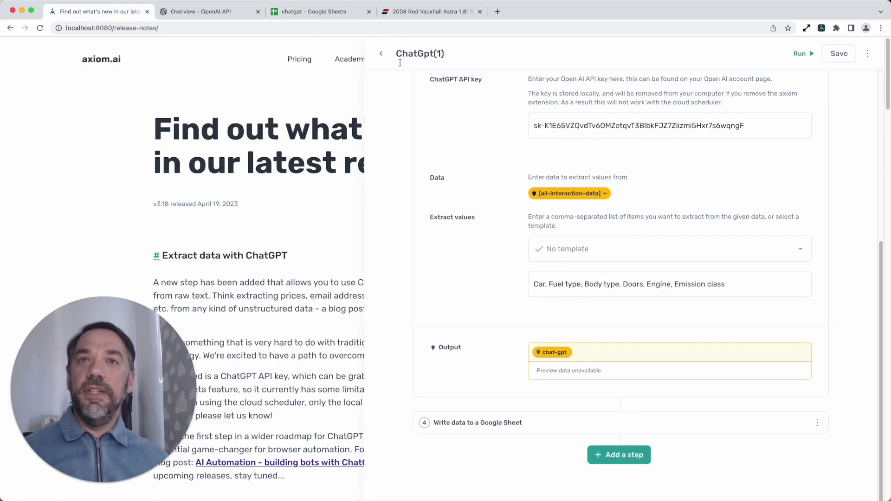
- Open the 'AI Automation – building bots with ChatGPT' post and read down to its limitations
scroll(276, 362, "down", 5)
left_click(276, 360)
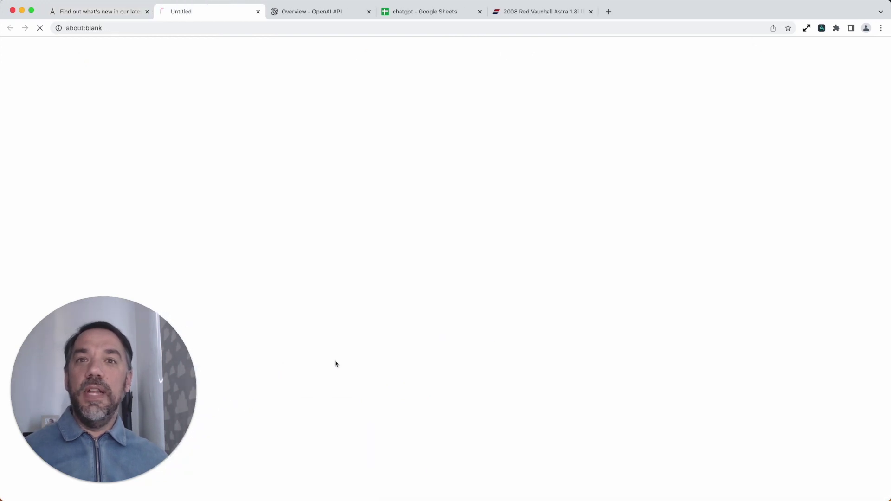
scroll(339, 365, "down", 5)
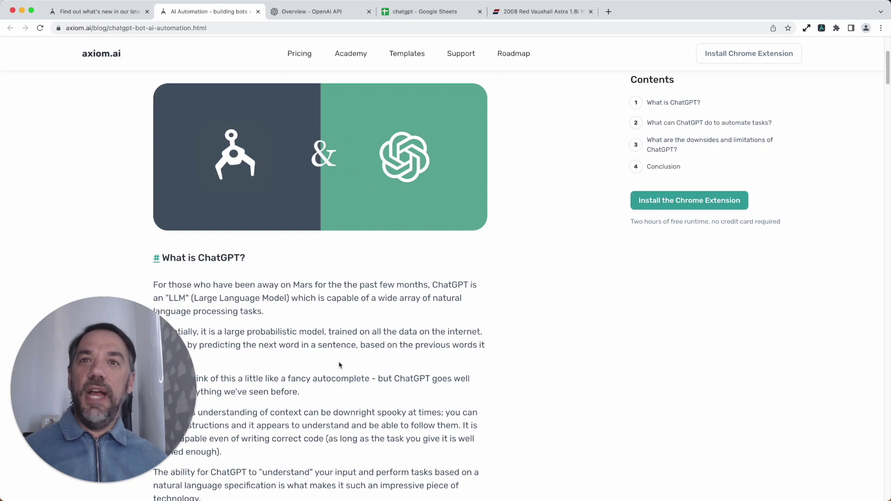
scroll(339, 365, "down", 20)
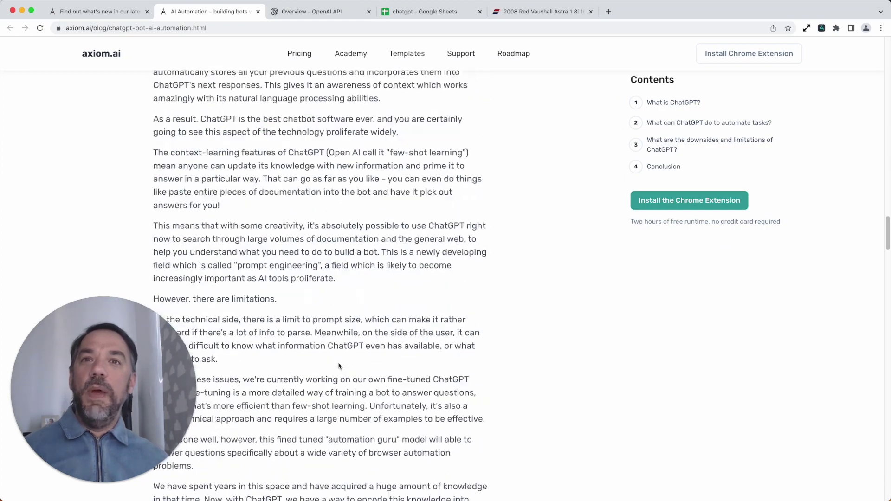
scroll(339, 366, "down", 20)
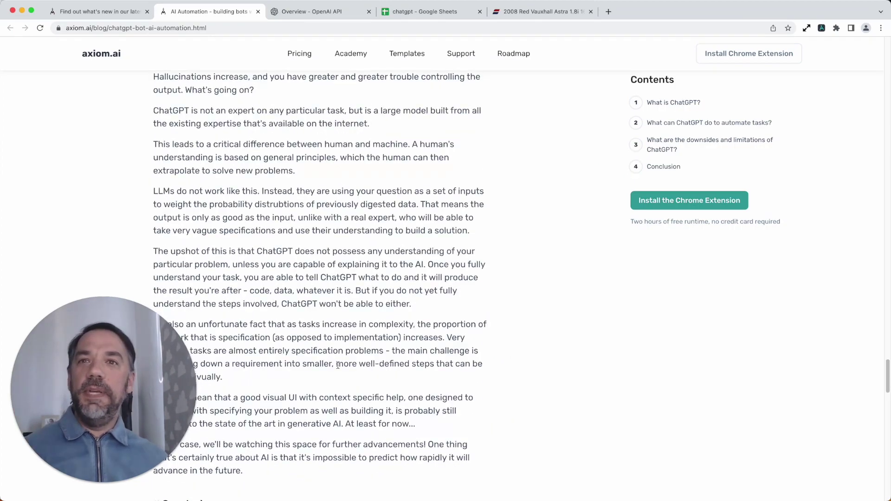
scroll(338, 367, "down", 10)
scroll(338, 367, "up", 15)
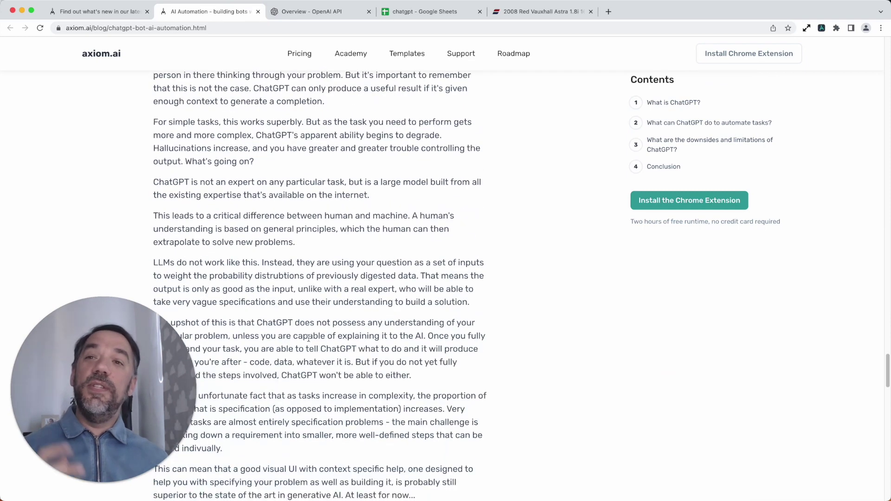